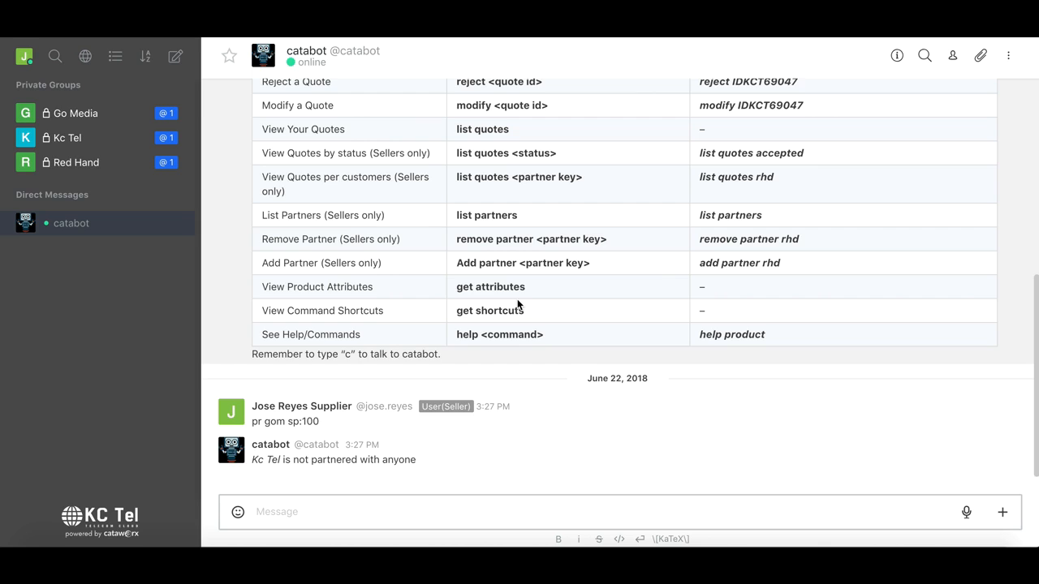
Ask catabot for the list of quotes with the command lq
click(382, 509)
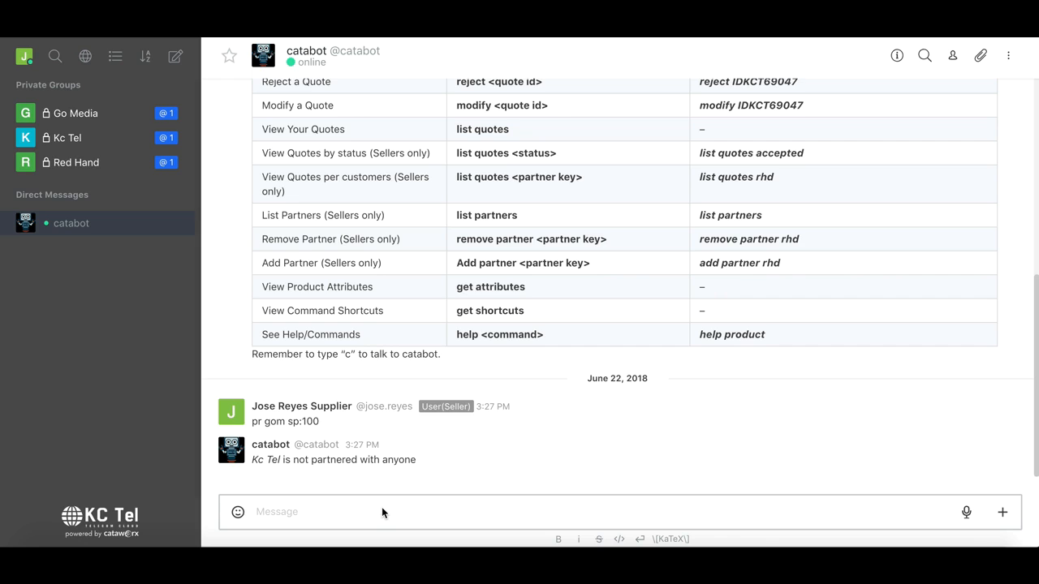
text(lq)
key(Return)
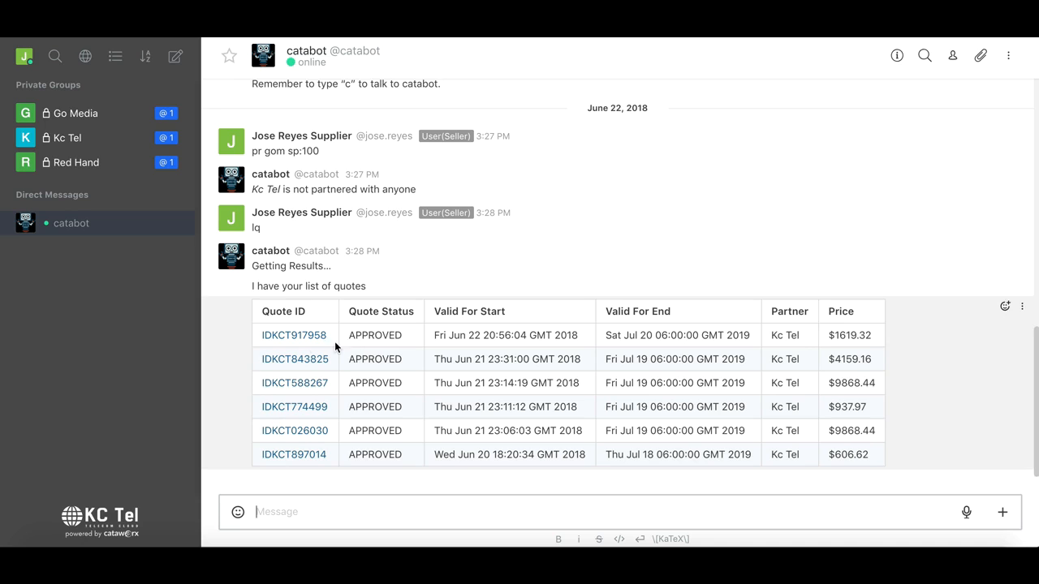
Copy the ID of the first quote in the list and load that quote in the Quote Editor for editing
click(262, 337)
drag(263, 337, 330, 337)
key(ctrl+c)
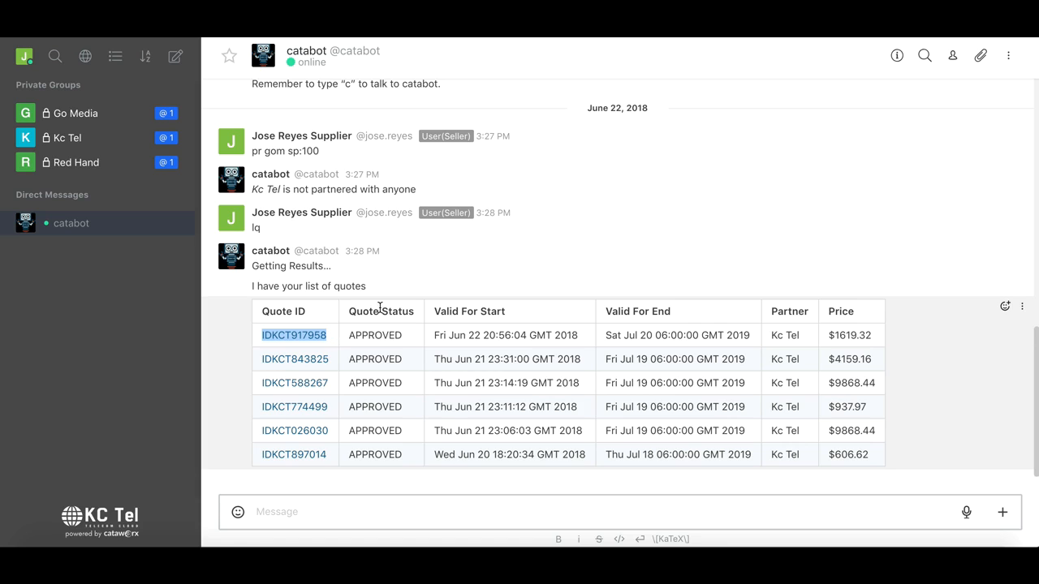
click(1009, 56)
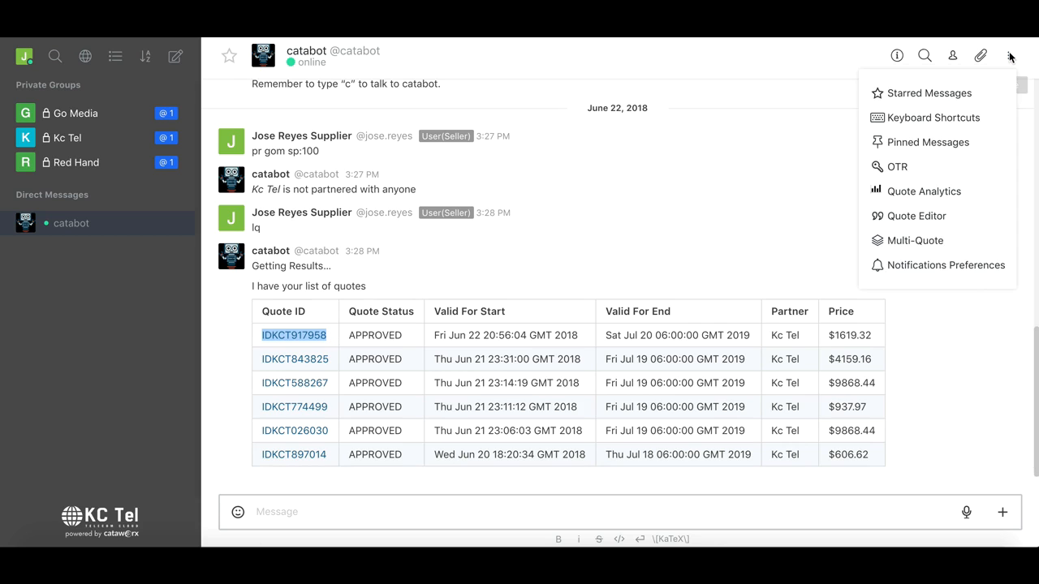
click(915, 216)
click(652, 185)
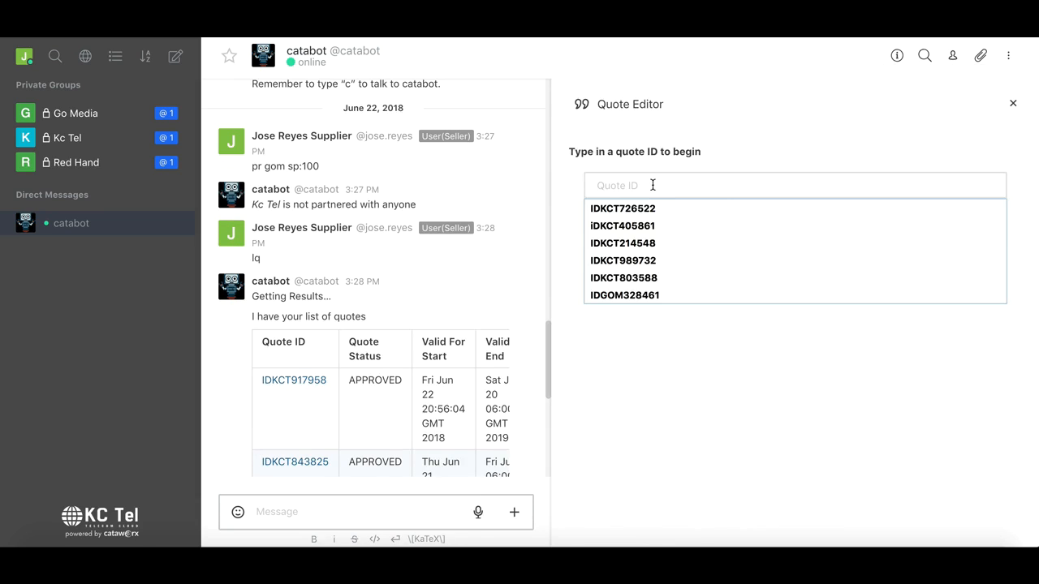
key(ctrl+v)
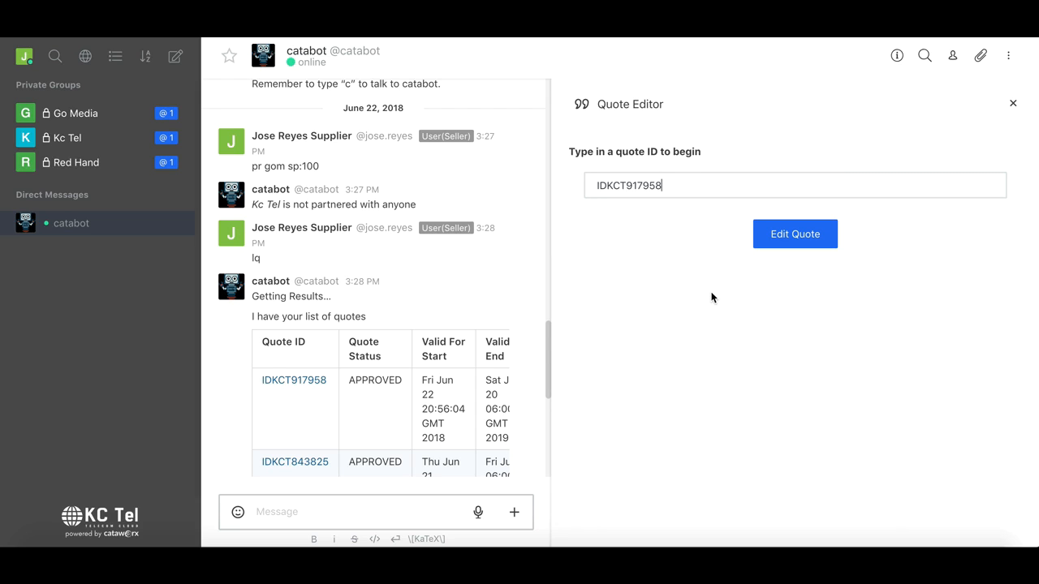
click(805, 244)
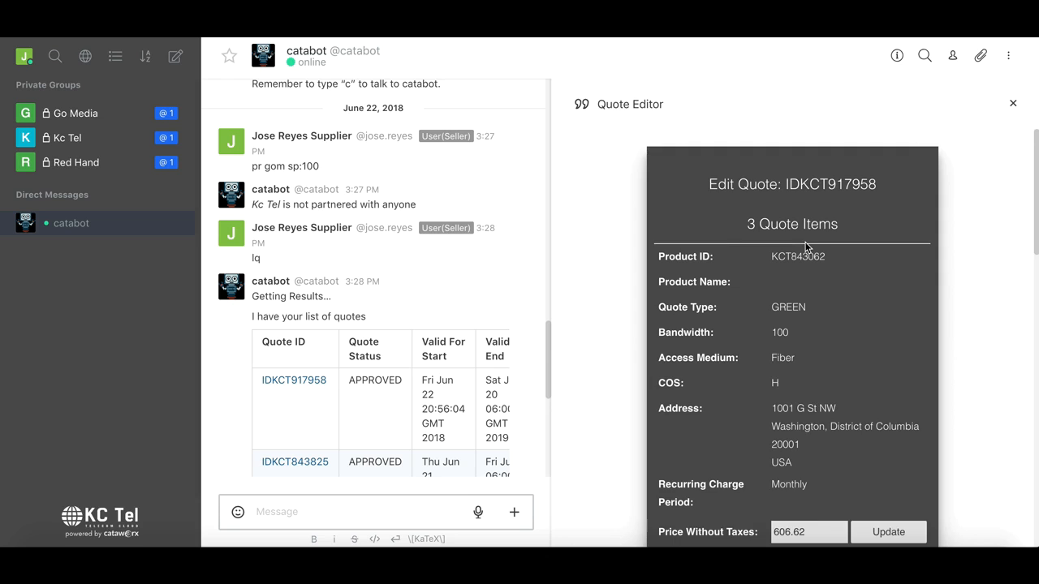
Set the Washington item's price without taxes to 600 and update it
scroll(806, 246, down, 3)
scroll(805, 246, up, 3)
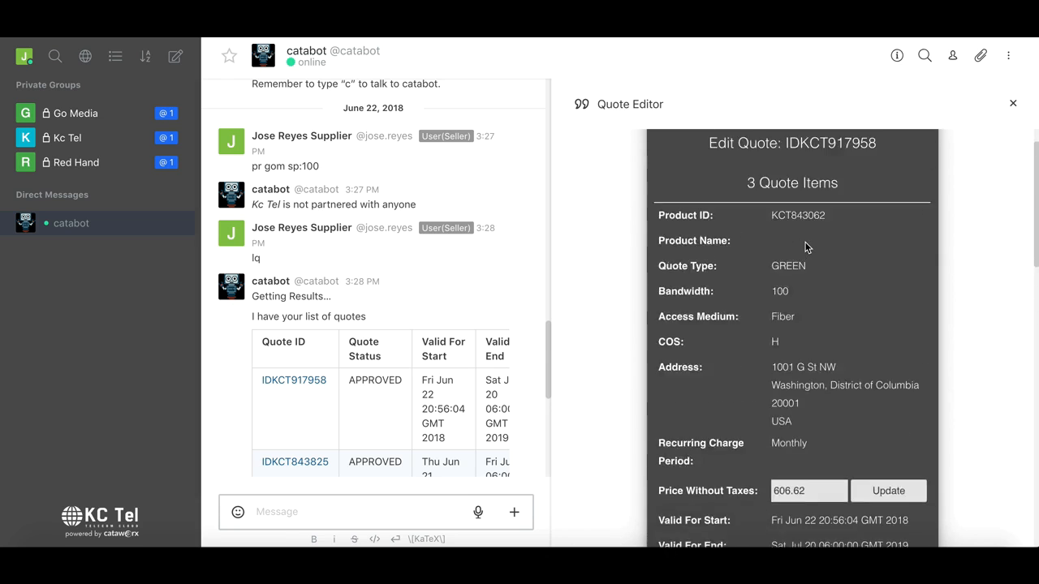
scroll(806, 246, down, 3)
scroll(806, 246, down, 1)
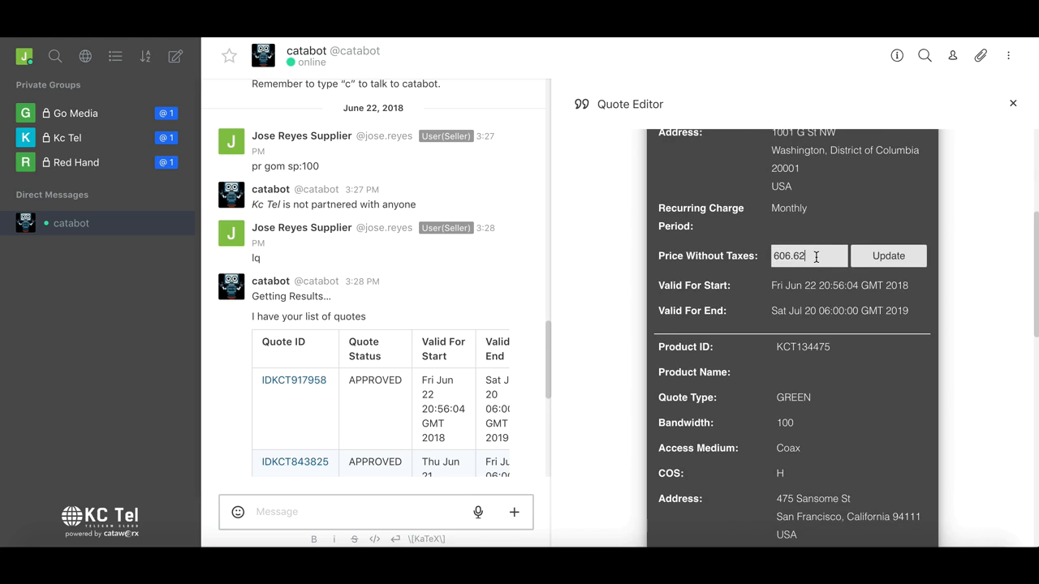
click(816, 257)
key(BackSpace)
key(BackSpace)
key(BackSpace)
key(BackSpace)
text(0)
click(900, 264)
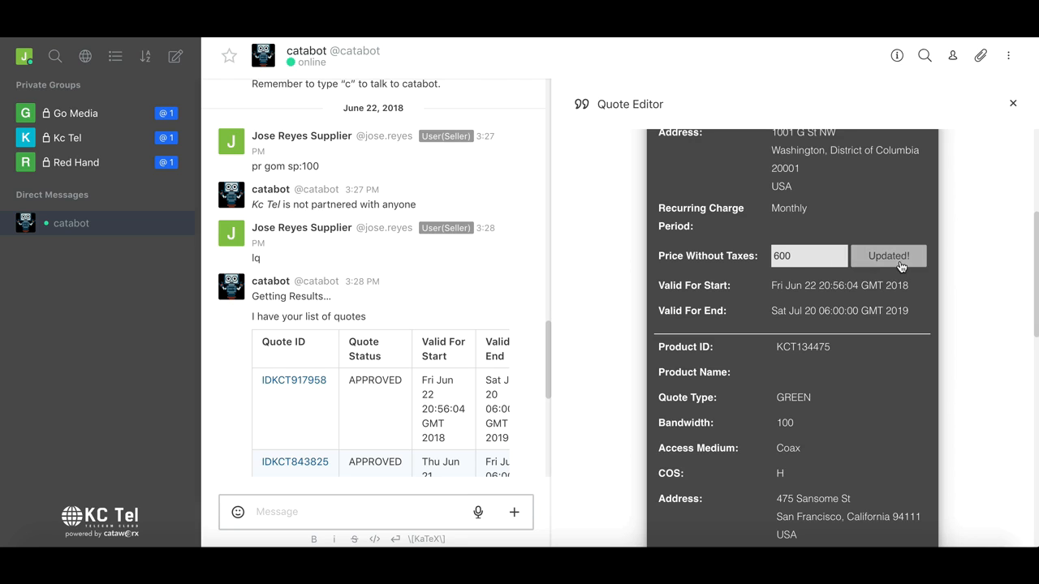
Set the San Francisco item's price without taxes to 679 and update it
scroll(901, 267, down, 5)
click(818, 338)
key(BackSpace)
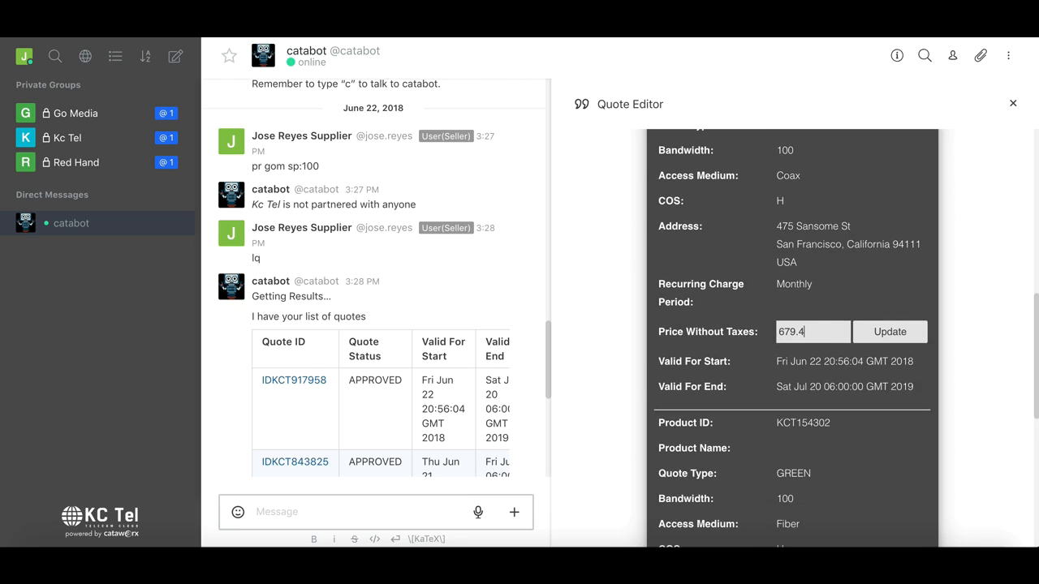
click(890, 331)
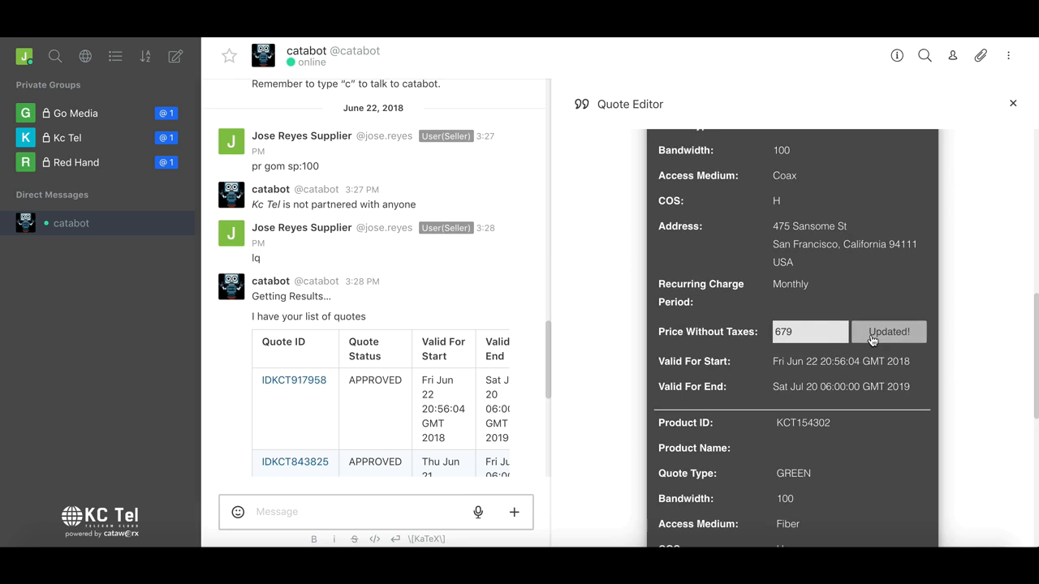
Update the Philadelphia item's price without taxes to 333, and cancel the editing of the quote
scroll(842, 366, down, 4)
scroll(842, 365, down, 3)
click(815, 278)
key(BackSpace)
key(BackSpace)
key(BackSpace)
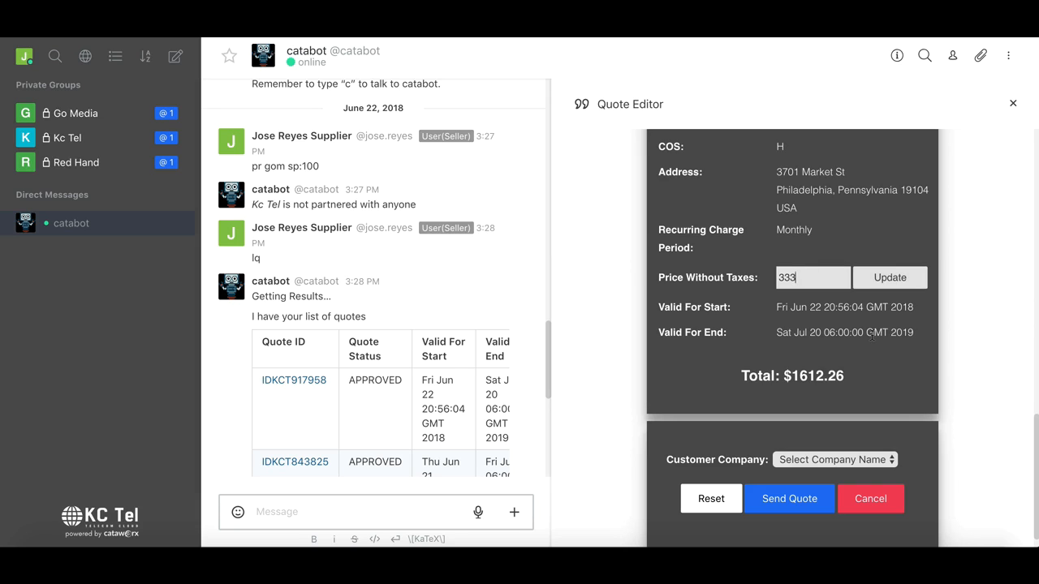
click(891, 277)
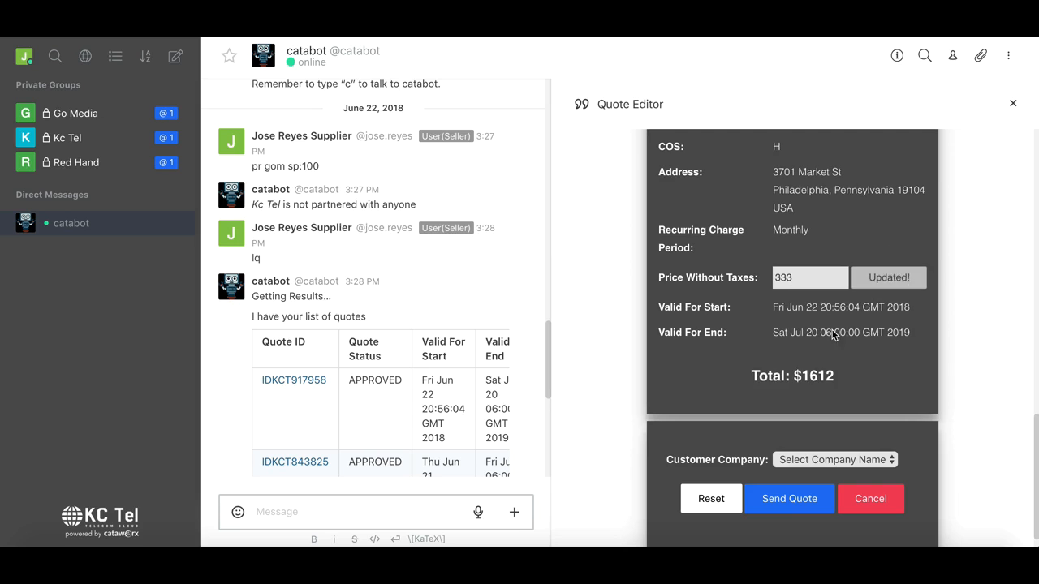
scroll(843, 364, down, 1)
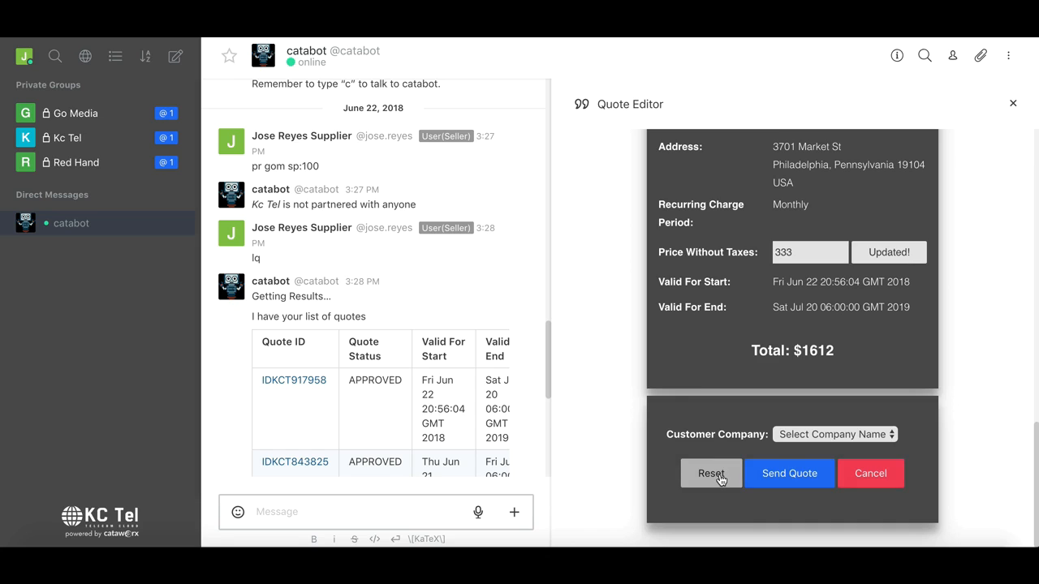
click(872, 482)
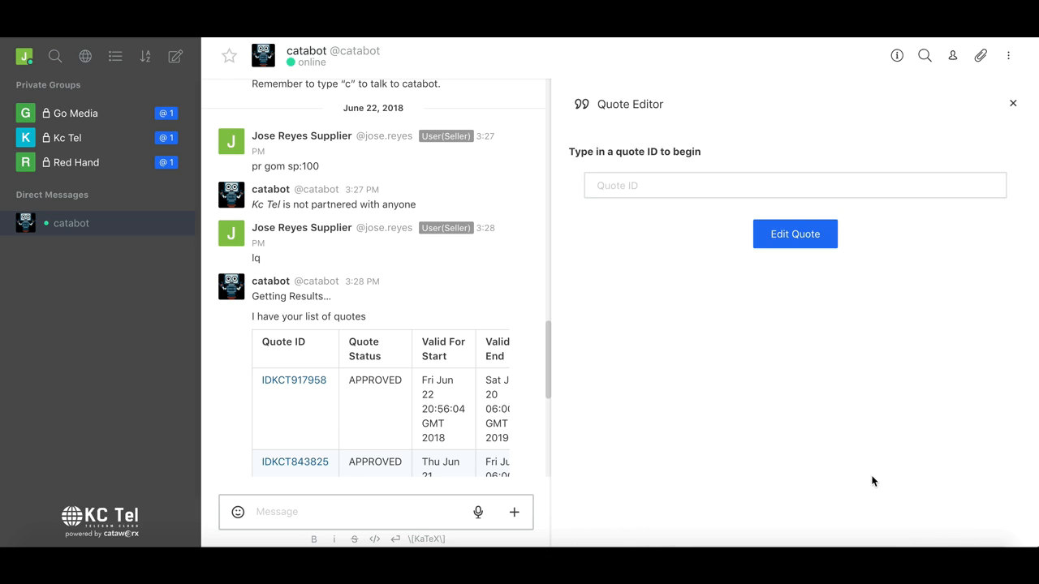
Try to load a quote for editing using the first suggested quote ID
click(621, 186)
key(Down)
click(622, 211)
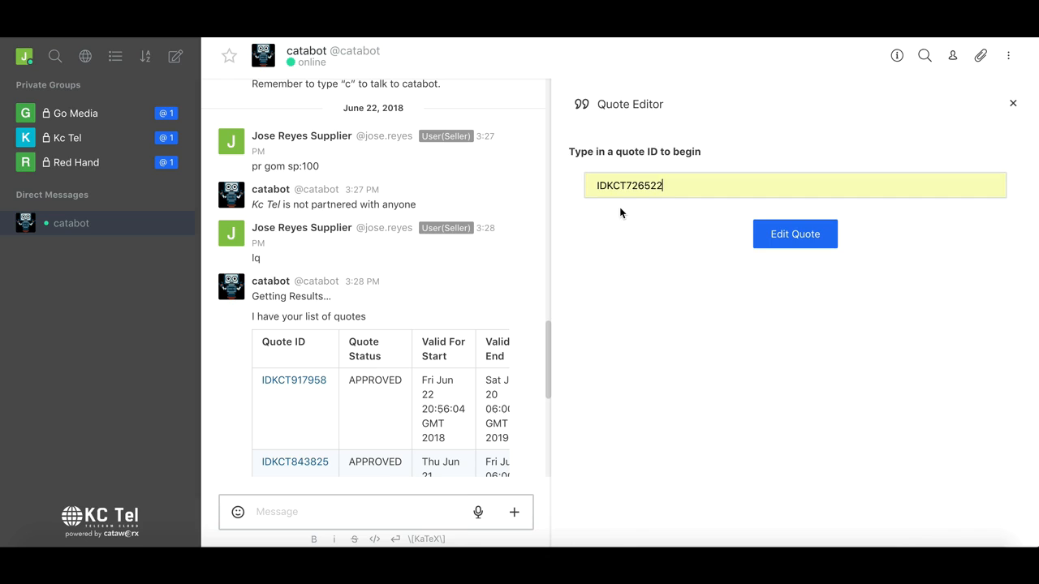
click(776, 237)
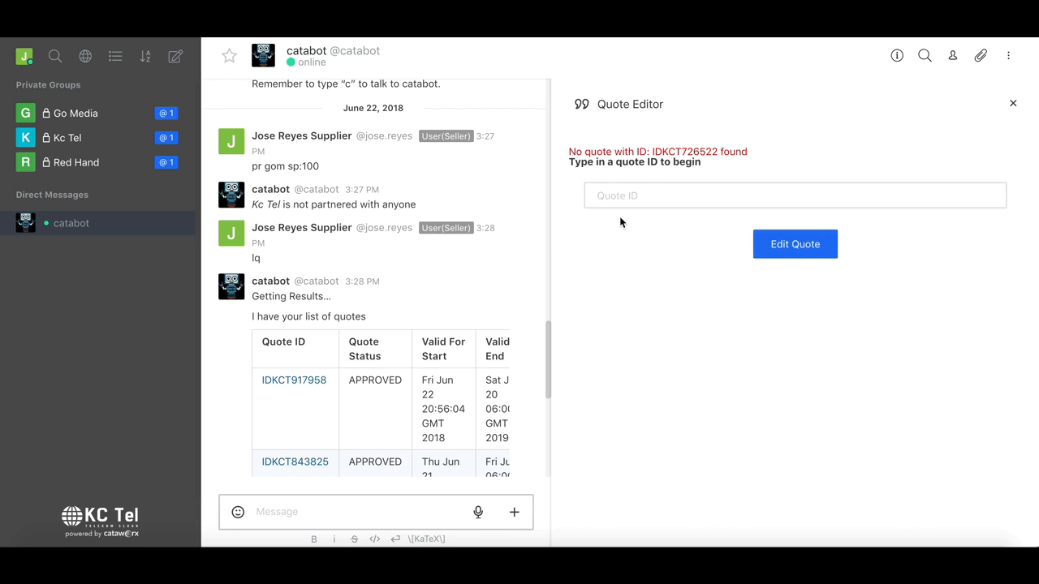
Enter the ID of the first quote in catabot's list and load that quote for editing
scroll(347, 417, down, 1)
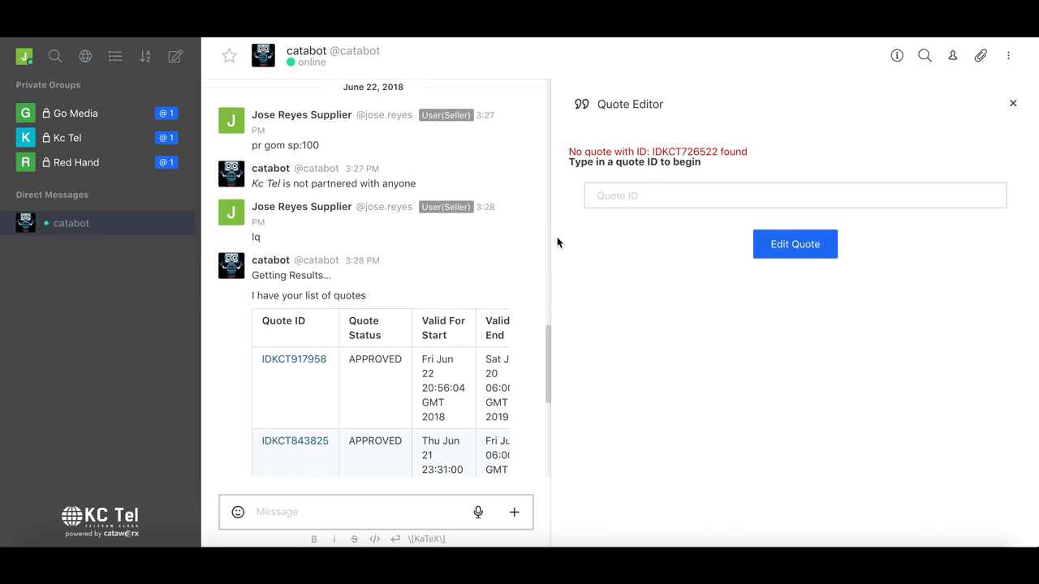
click(630, 198)
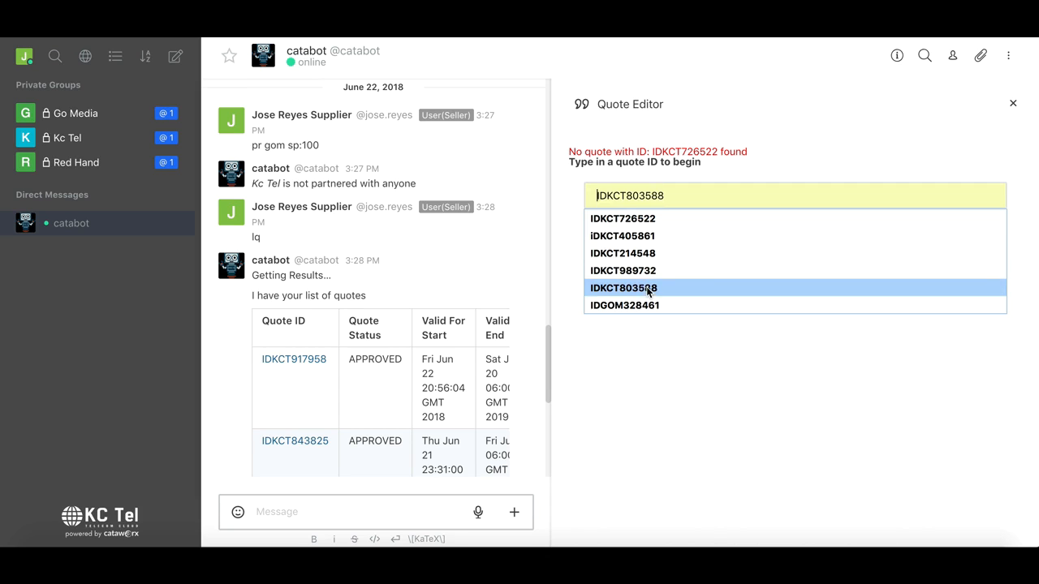
text(IDKCT)
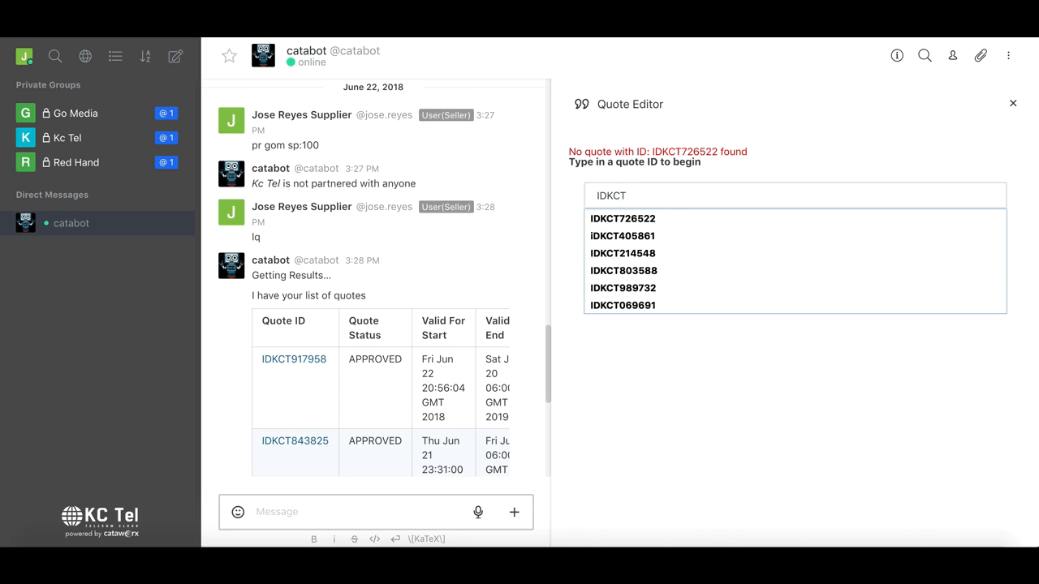
text(917958)
click(652, 218)
click(781, 251)
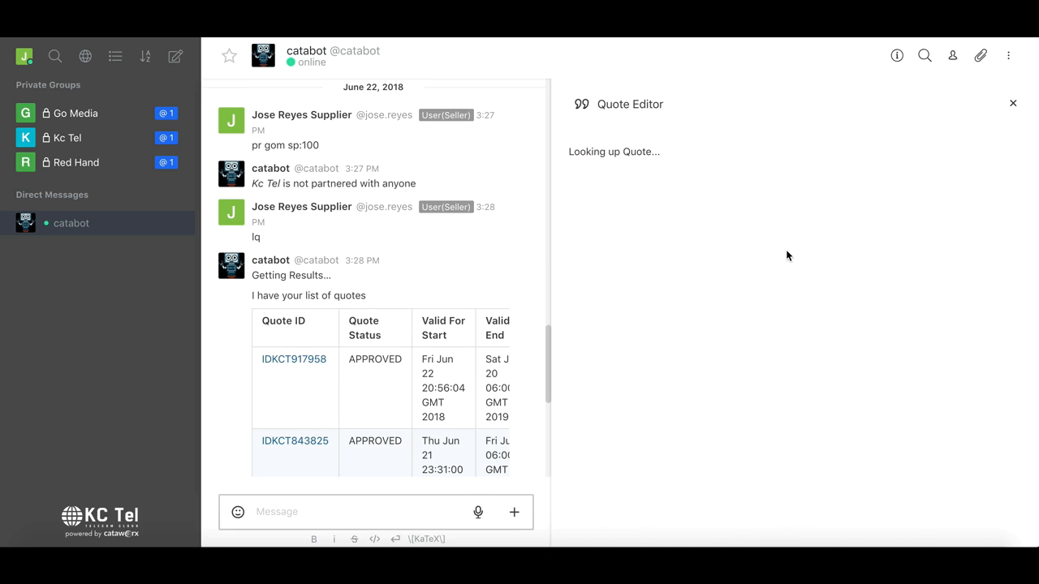
Update the Washington item's price without taxes to 606, and reset the quote to its original prices
scroll(786, 256, down, 15)
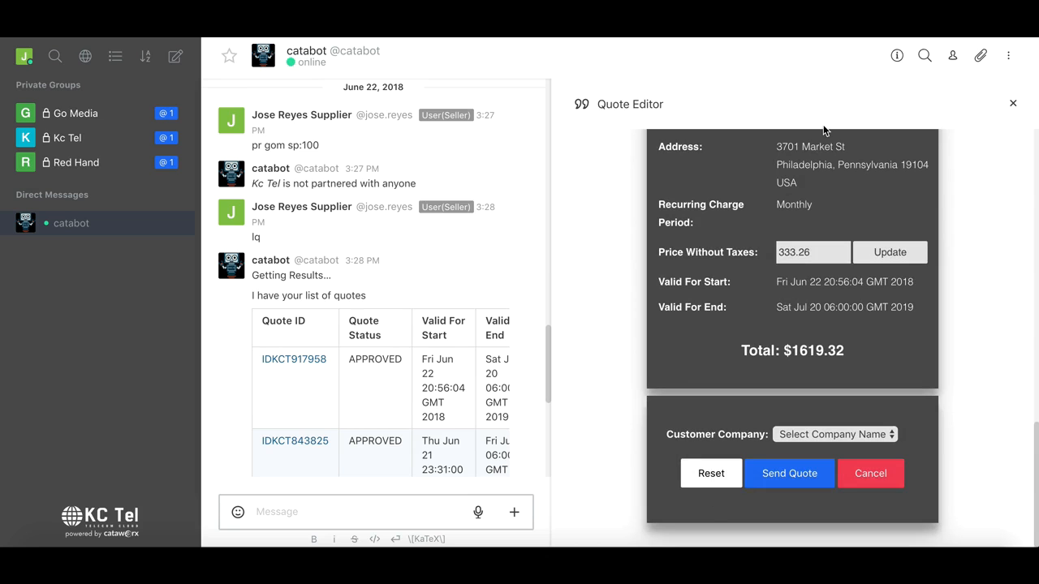
scroll(800, 305, up, 13)
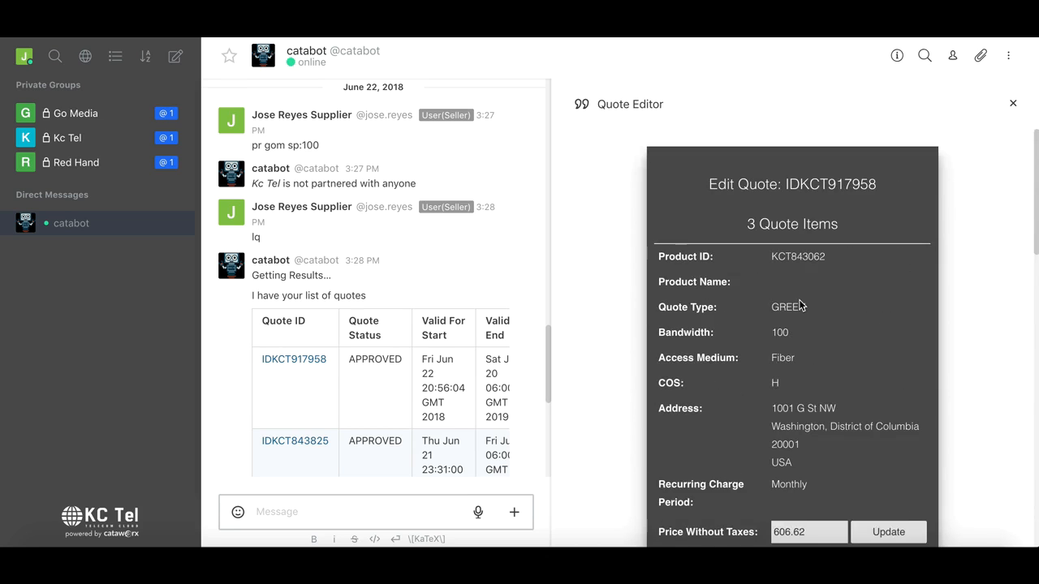
scroll(800, 305, down, 4)
click(810, 249)
key(BackSpace)
key(BackSpace)
key(BackSpace)
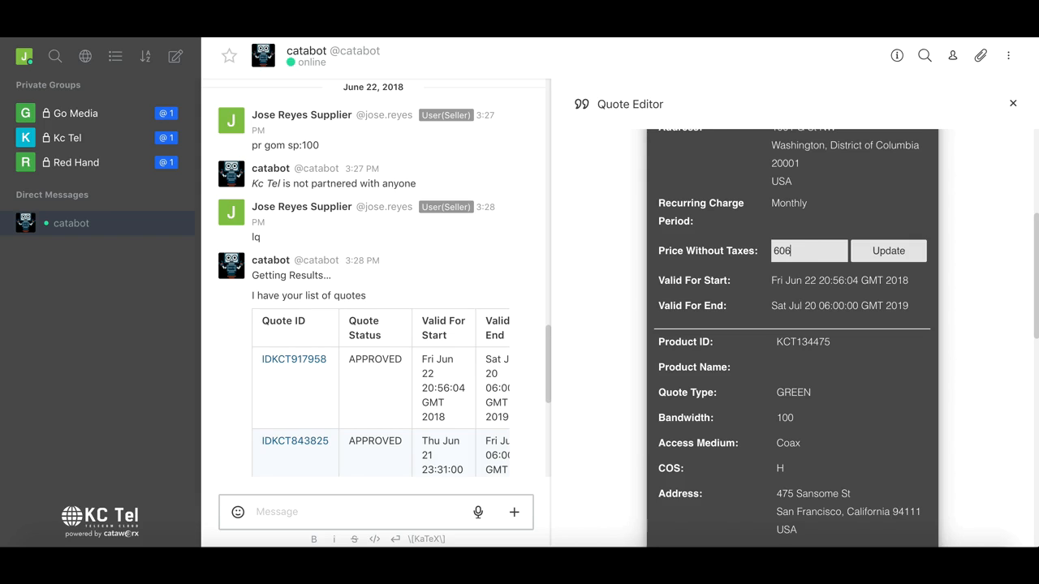
click(854, 259)
scroll(804, 340, down, 5)
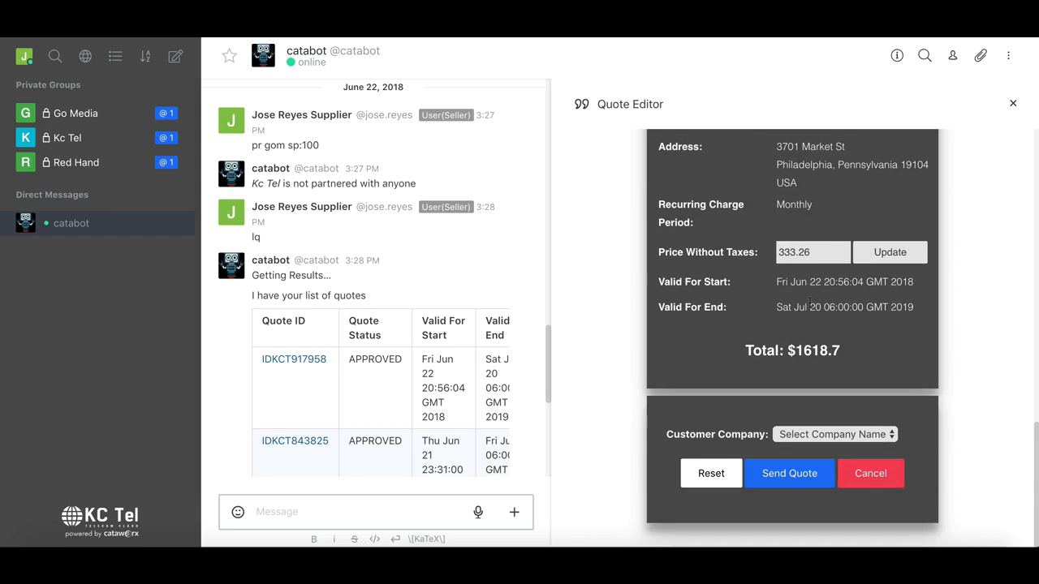
click(714, 479)
Change the price without taxes of the quote's Washington item to 600 and update the item
scroll(826, 329, down, 4)
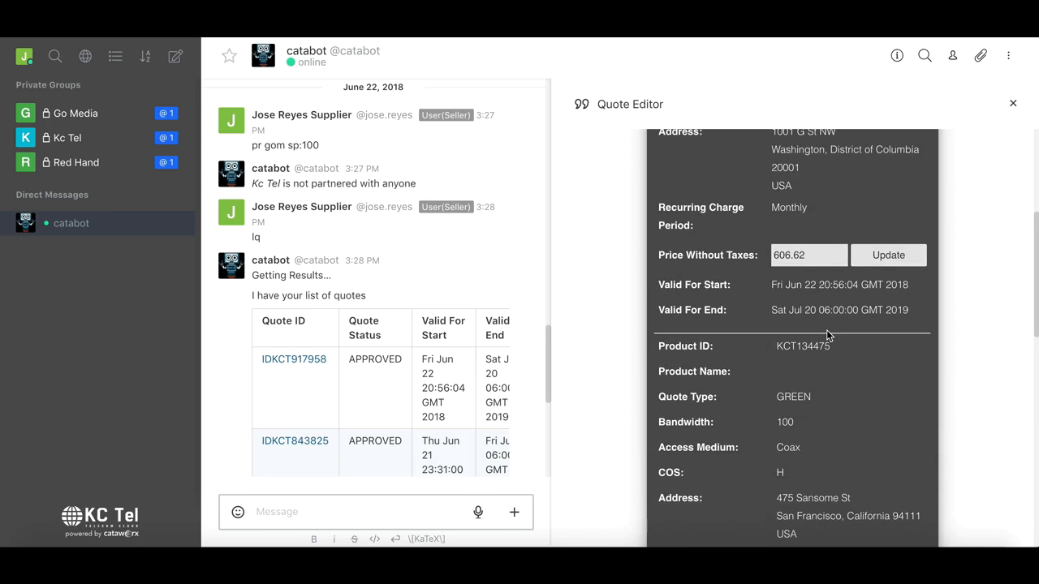
scroll(826, 329, down, 2)
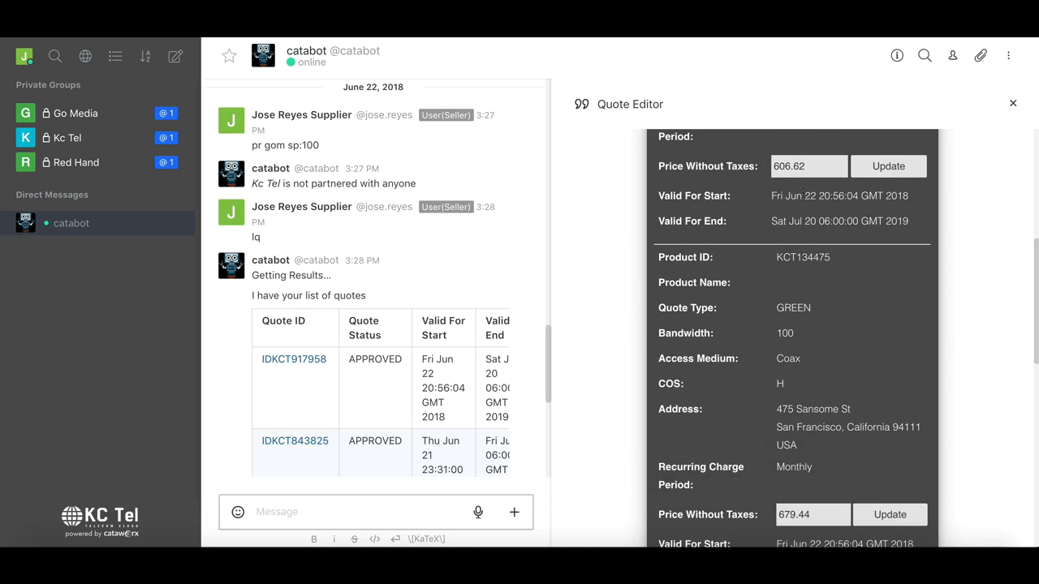
click(828, 163)
key(BackSpace)
key(BackSpace)
key(BackSpace)
key(BackSpace)
text(0)
click(888, 167)
Change the San Francisco item's price without taxes to 600 and update the item
scroll(884, 244, down, 3)
click(826, 359)
key(BackSpace)
key(BackSpace)
key(BackSpace)
key(BackSpace)
key(BackSpace)
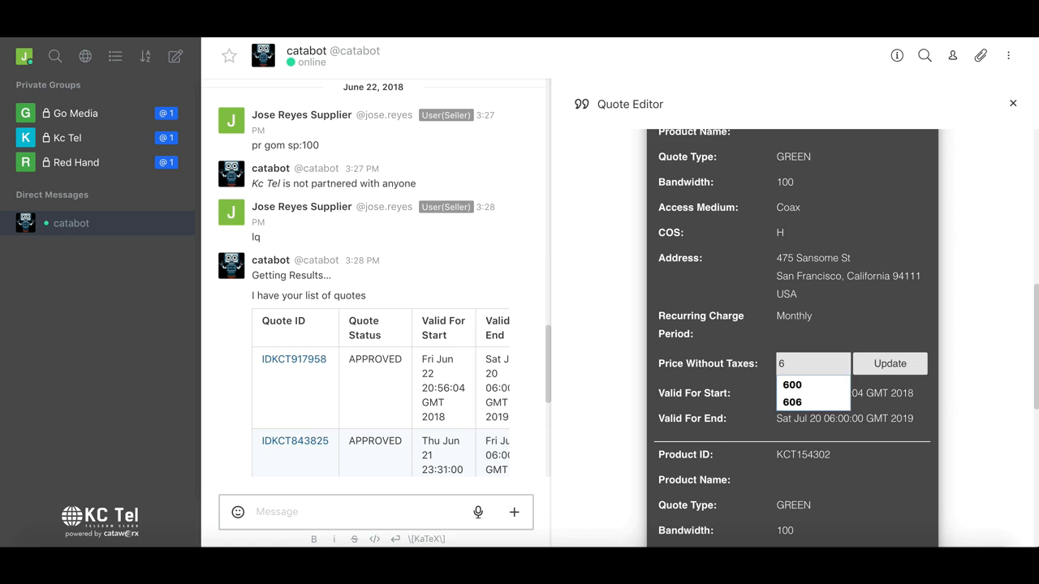
text(00)
click(885, 365)
Change the Philadelphia item's price without taxes to 300 and update the item
scroll(870, 374, down, 2)
click(811, 280)
key(BackSpace)
key(BackSpace)
key(BackSpace)
key(BackSpace)
key(BackSpace)
text(000)
key(BackSpace)
click(886, 282)
Send the quote to the first listed buyer at customer company Red Hand, and return to the quote ID entry form
scroll(807, 422, down, 1)
click(803, 441)
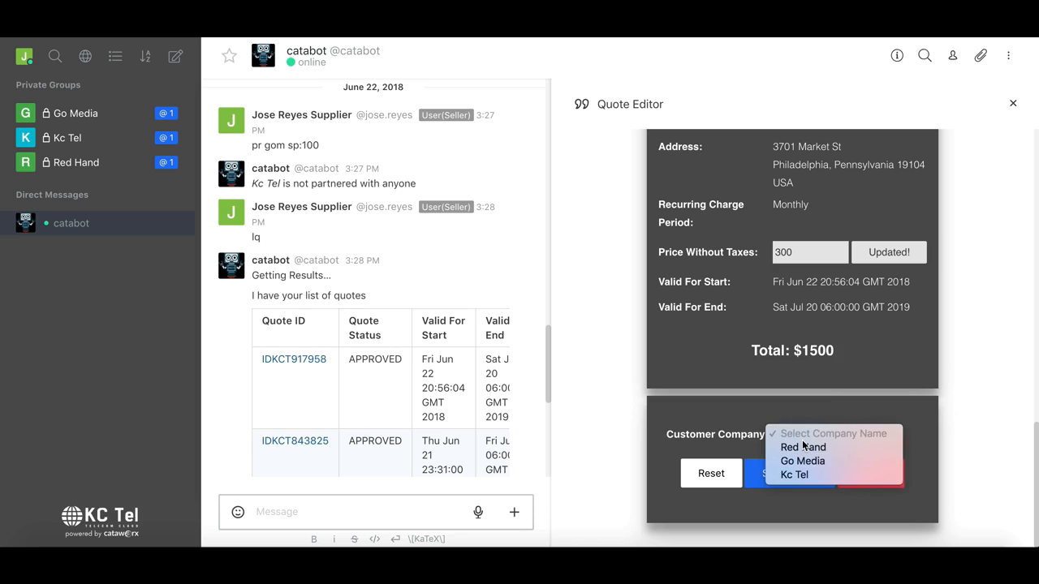
click(802, 447)
click(799, 468)
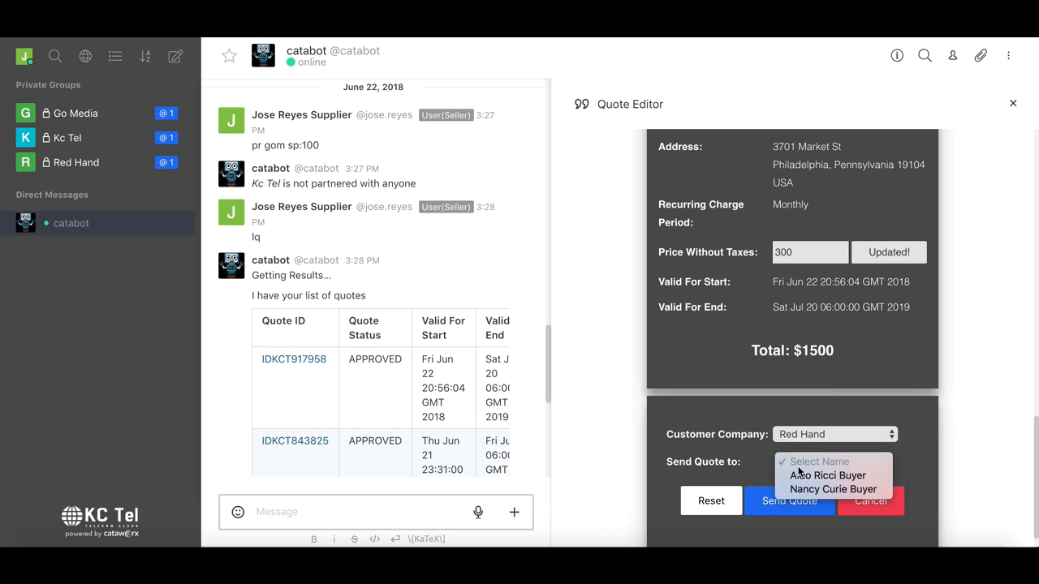
click(803, 476)
scroll(769, 483, down, 1)
click(768, 480)
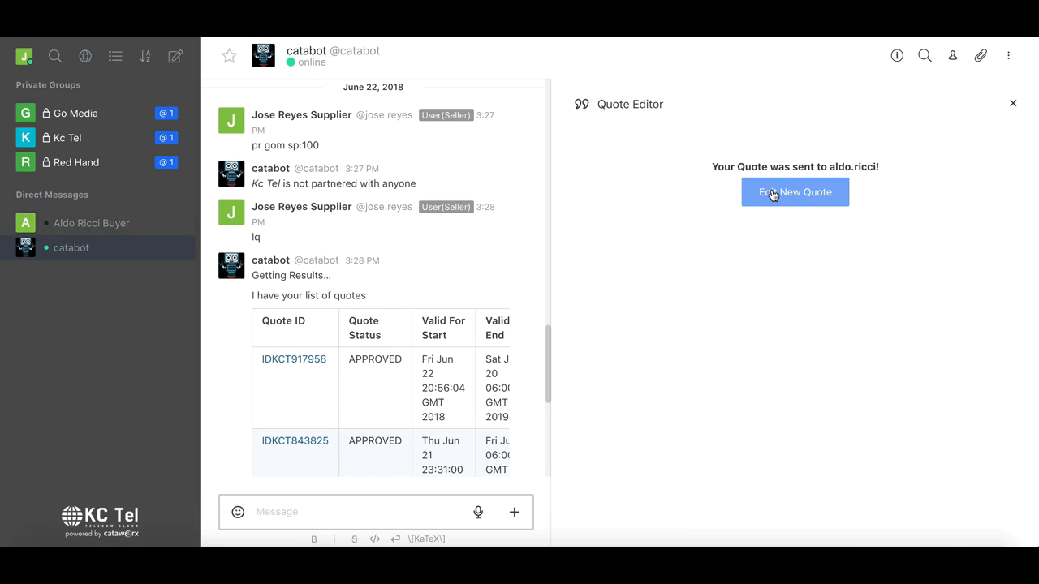
click(773, 194)
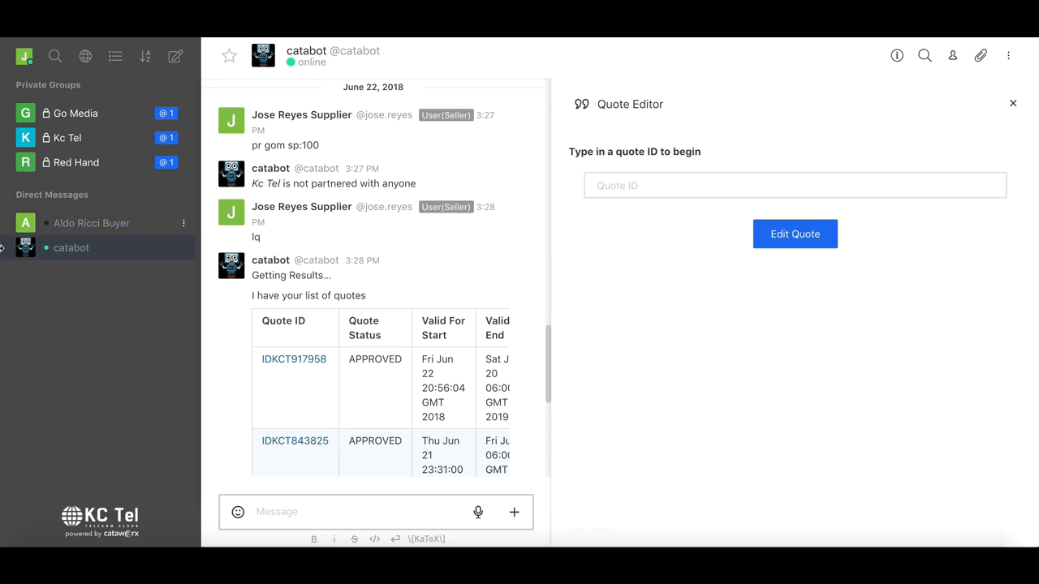
Open the sent quote's PDF from the buyer's conversation and examine its item prices and monthly total
click(97, 230)
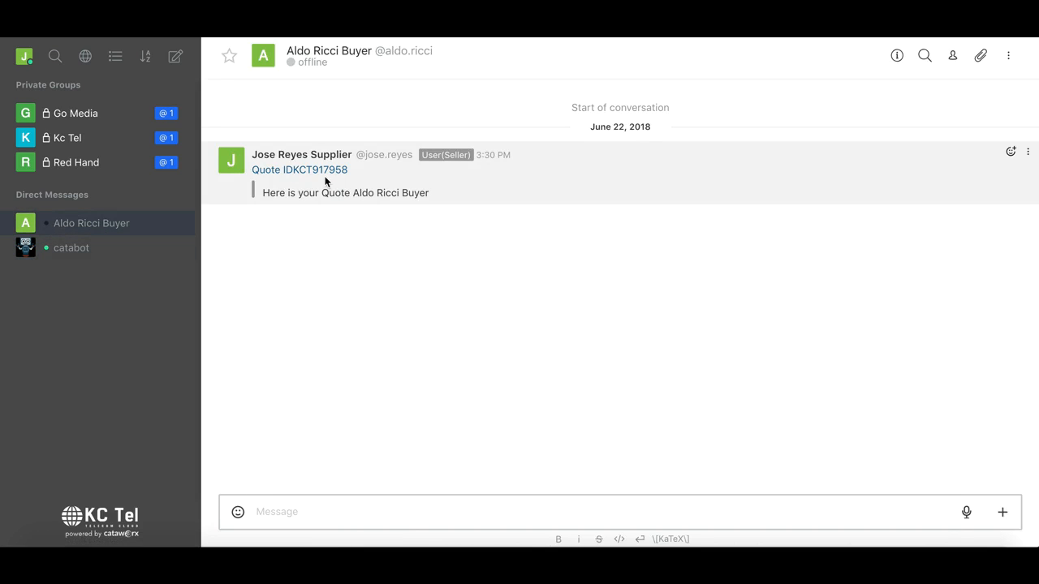
click(325, 174)
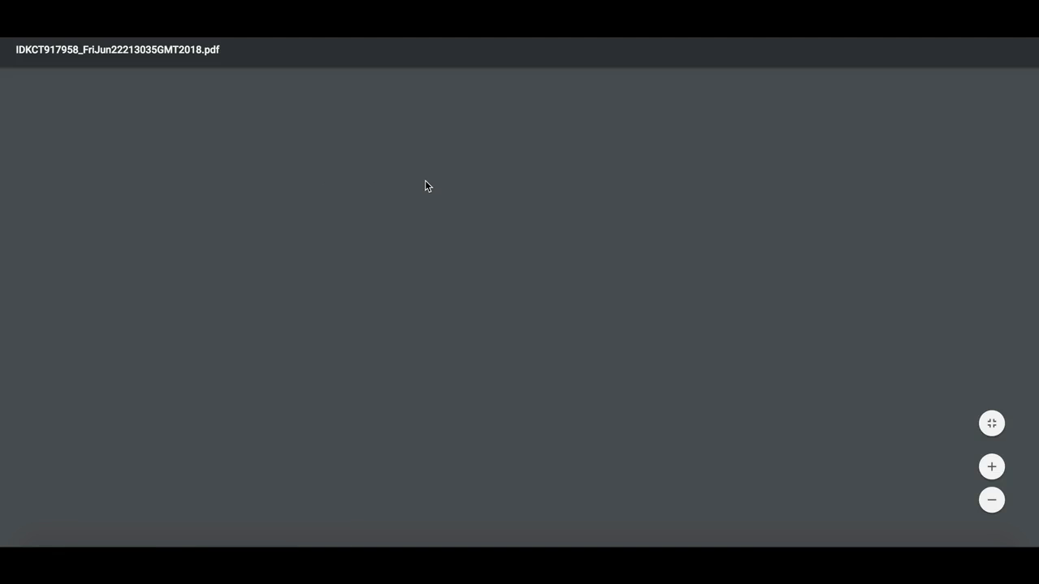
scroll(504, 284, down, 10)
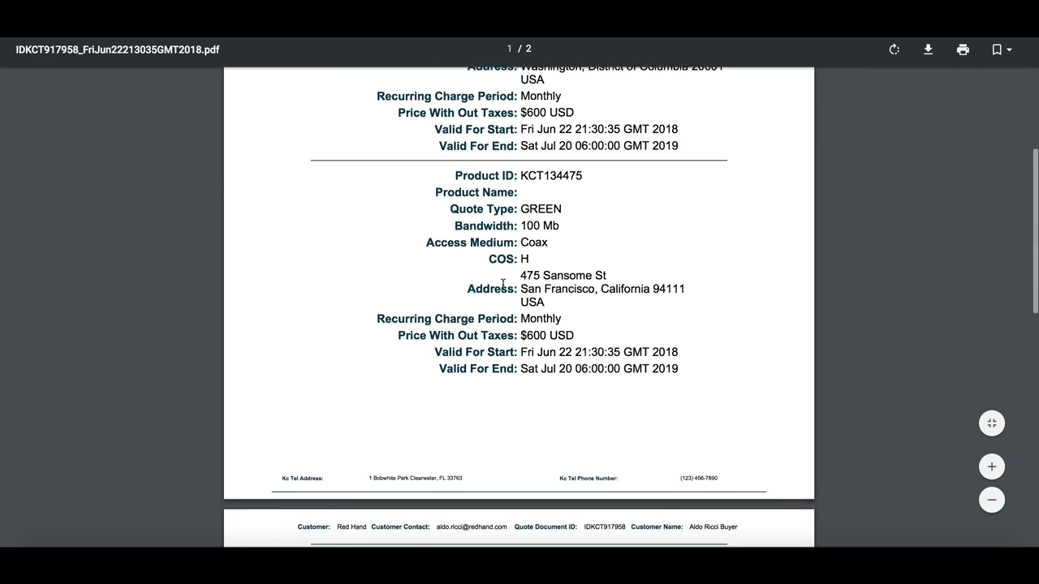
scroll(503, 284, up, 3)
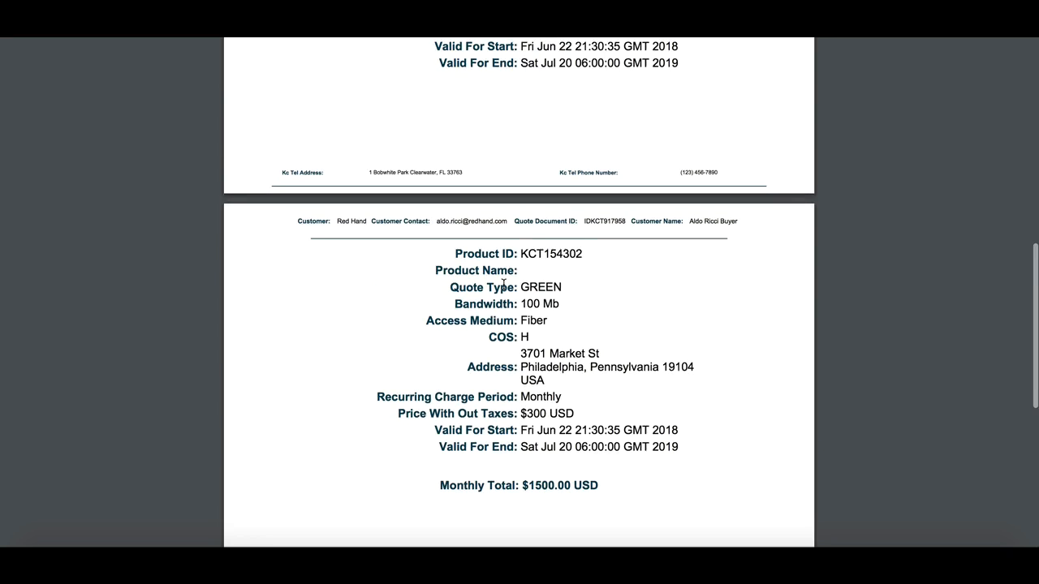
scroll(594, 391, up, 10)
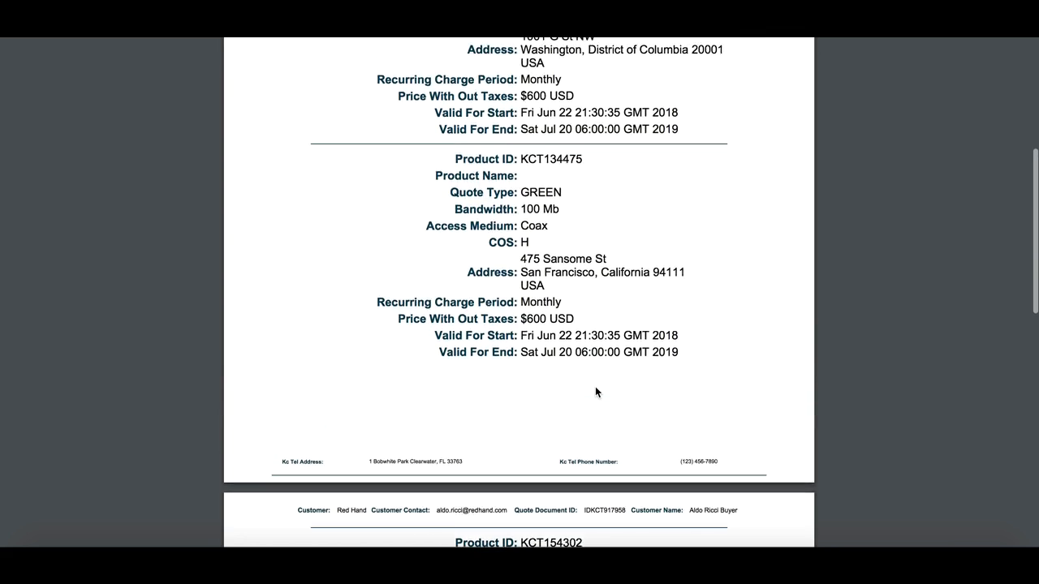